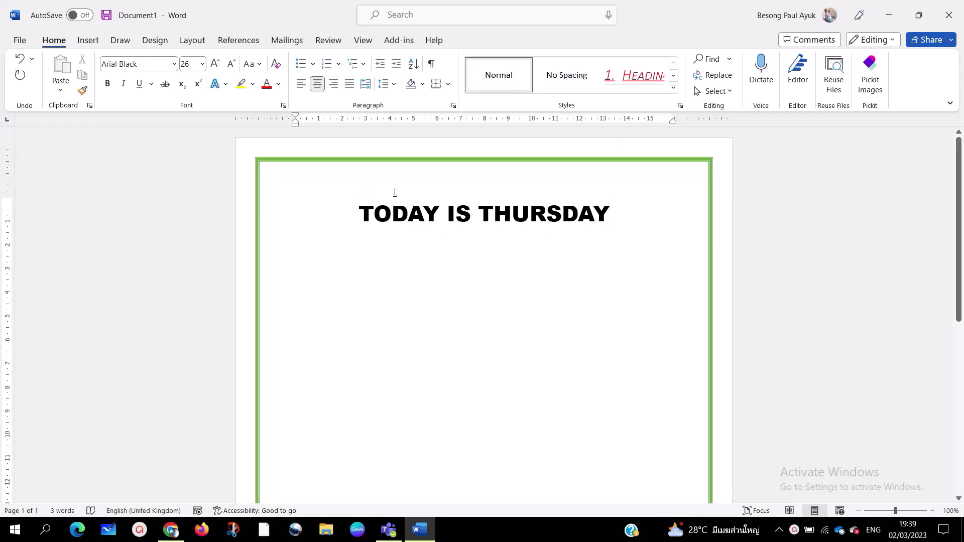
Step: Scroll up and down through the current window's content
{"action": "scroll", "coordinate": [409, 217], "scroll_direction": "down", "scroll_amount": 10}
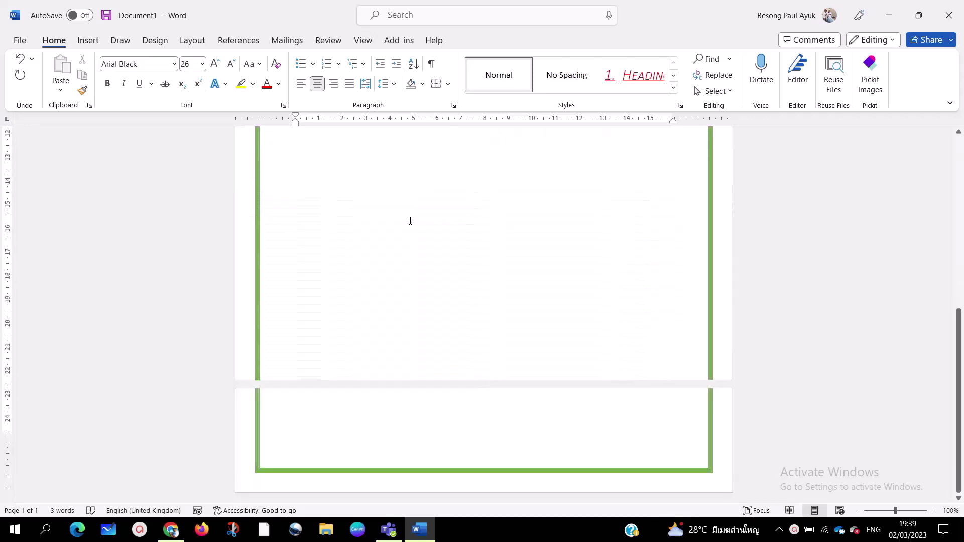
{"action": "scroll", "coordinate": [357, 406], "scroll_direction": "up", "scroll_amount": 10}
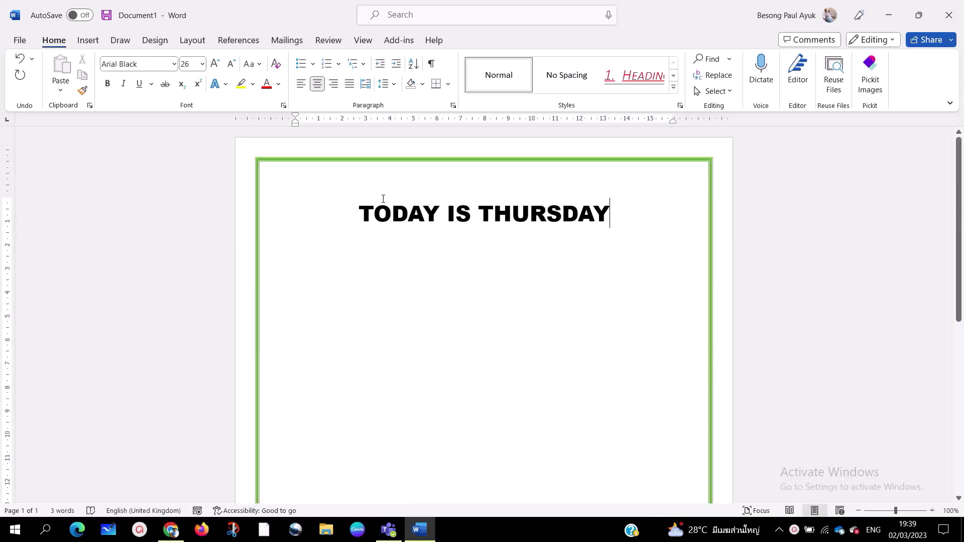
{"action": "scroll", "coordinate": [416, 317], "scroll_direction": "down", "scroll_amount": 1}
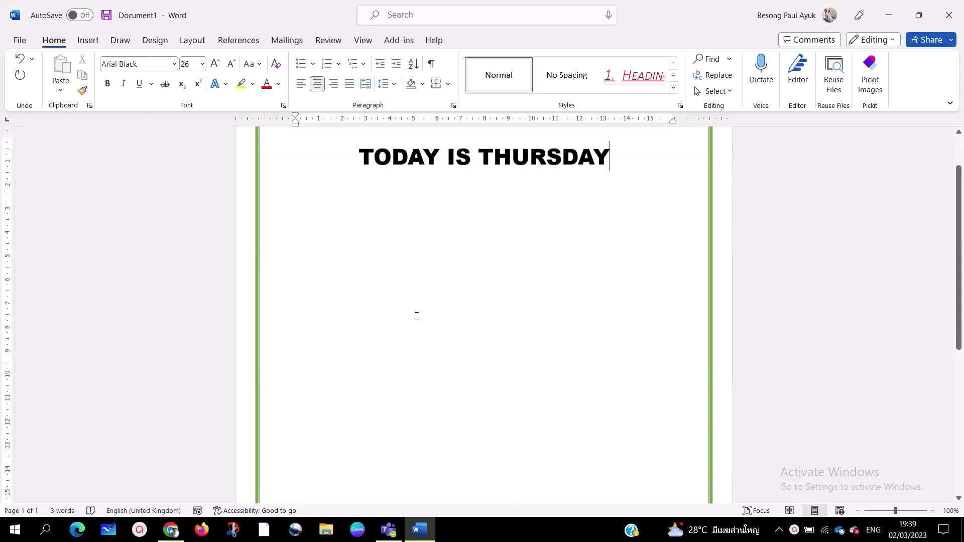
{"action": "scroll", "coordinate": [380, 280], "scroll_direction": "up", "scroll_amount": 1}
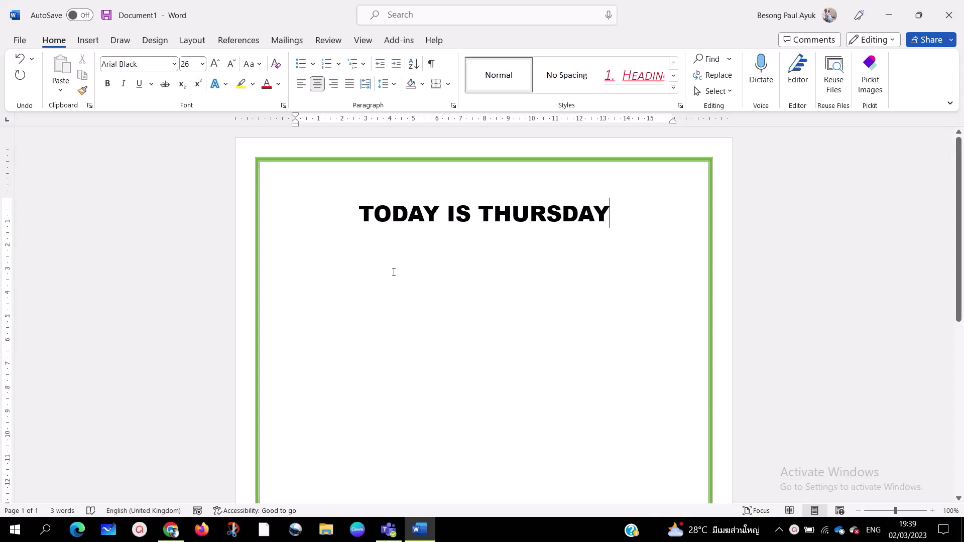
{"action": "scroll", "coordinate": [394, 271], "scroll_direction": "down", "scroll_amount": 1}
{"action": "scroll", "coordinate": [360, 269], "scroll_direction": "up", "scroll_amount": 1}
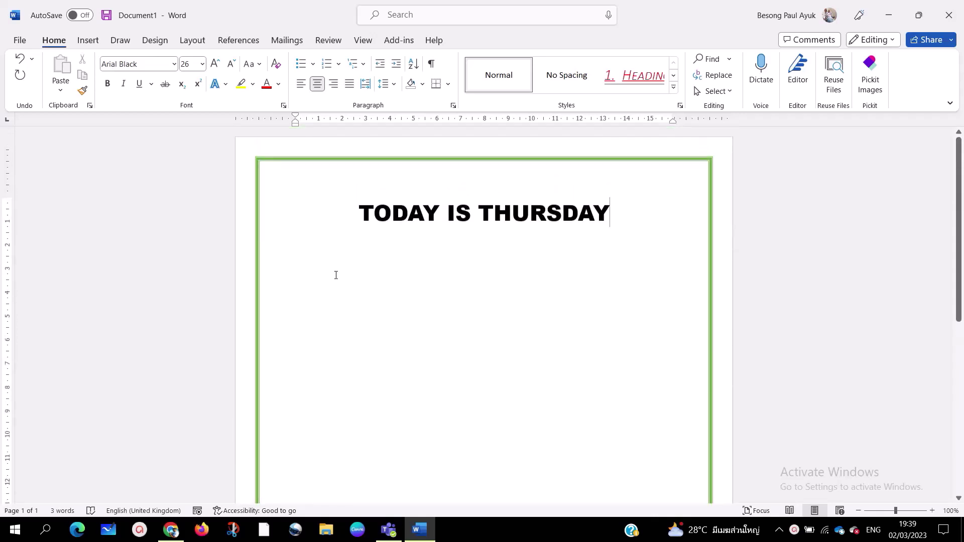
{"action": "scroll", "coordinate": [697, 208], "scroll_direction": "down", "scroll_amount": 4}
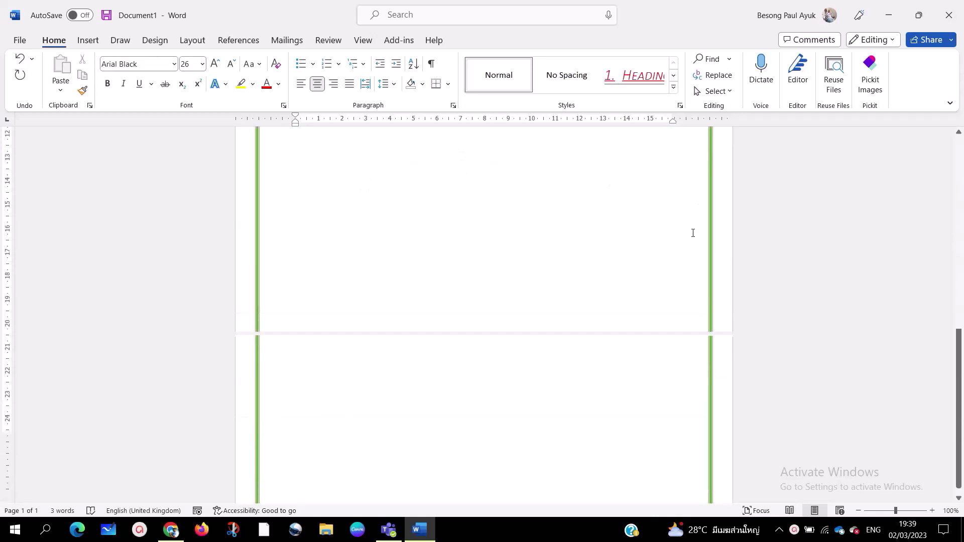
{"action": "scroll", "coordinate": [693, 233], "scroll_direction": "up", "scroll_amount": 5}
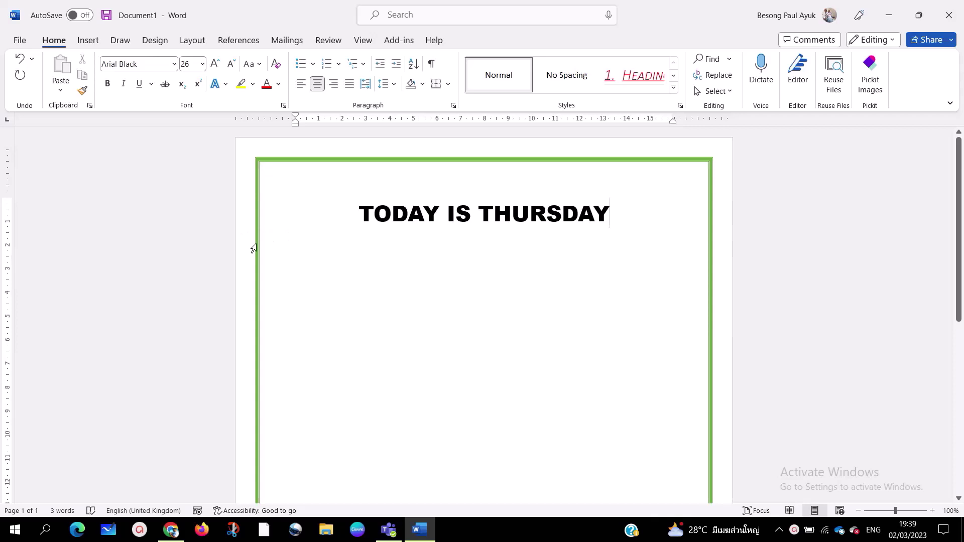
{"action": "scroll", "coordinate": [602, 297], "scroll_direction": "down", "scroll_amount": 3}
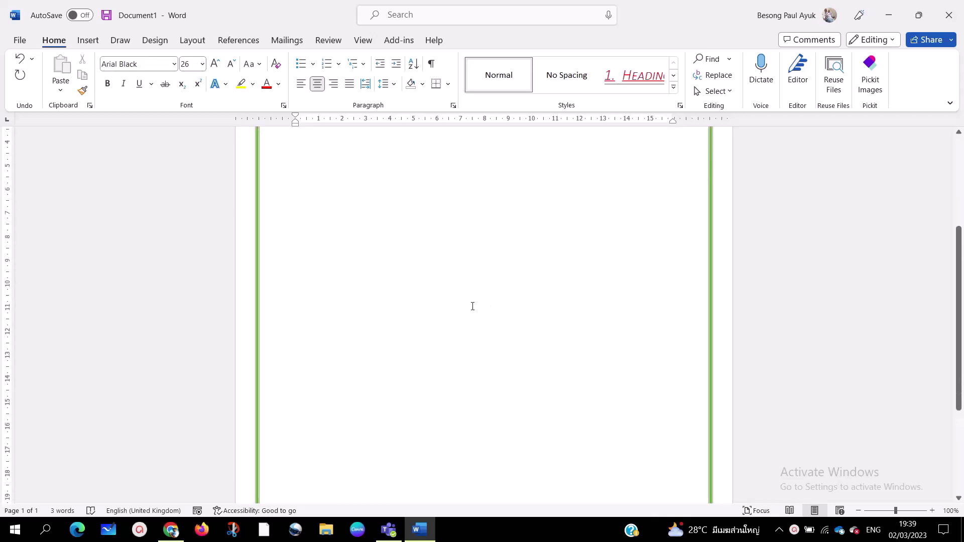
{"action": "scroll", "coordinate": [472, 306], "scroll_direction": "up", "scroll_amount": 3}
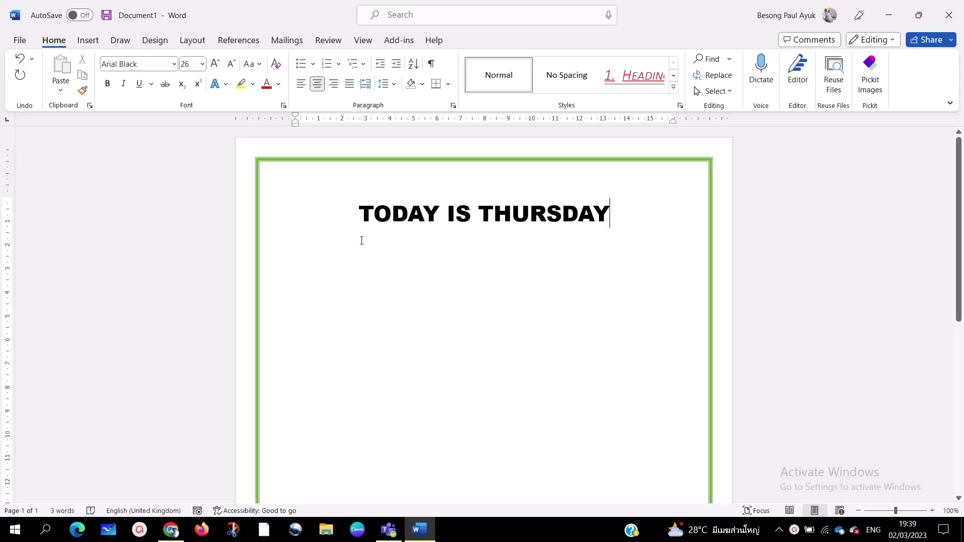
Step: Launch a new Word window by searching 'W' in Windows Search
{"action": "left_click", "coordinate": [49, 532]}
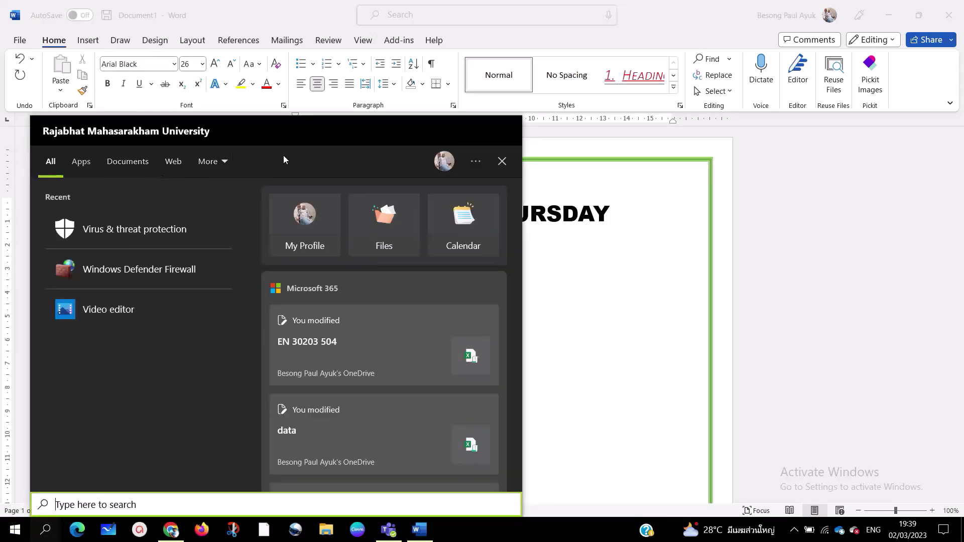
{"action": "type", "text": "W"}
{"action": "left_click", "coordinate": [139, 215]}
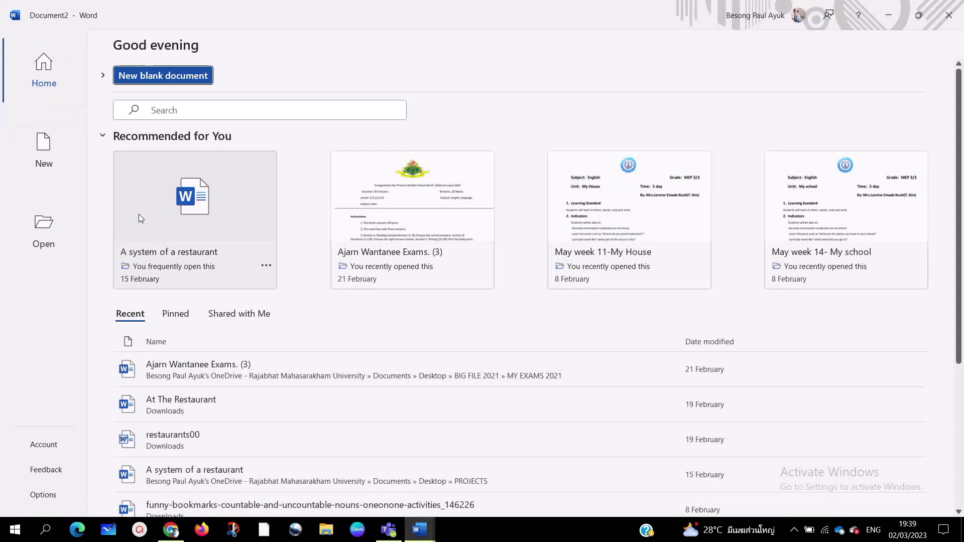
Step: Create Document2 as a blank document from Word's New page
{"action": "left_click", "coordinate": [43, 149]}
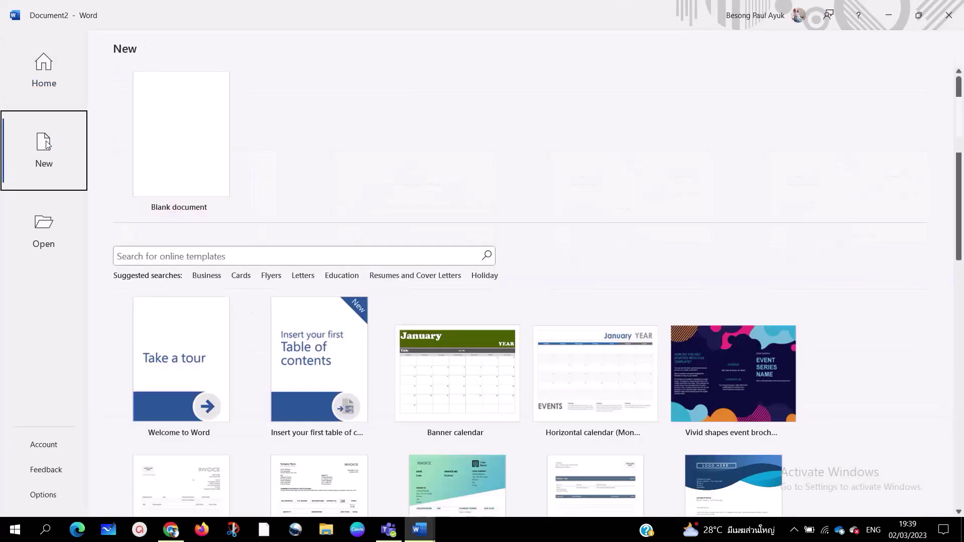
{"action": "left_click", "coordinate": [184, 133]}
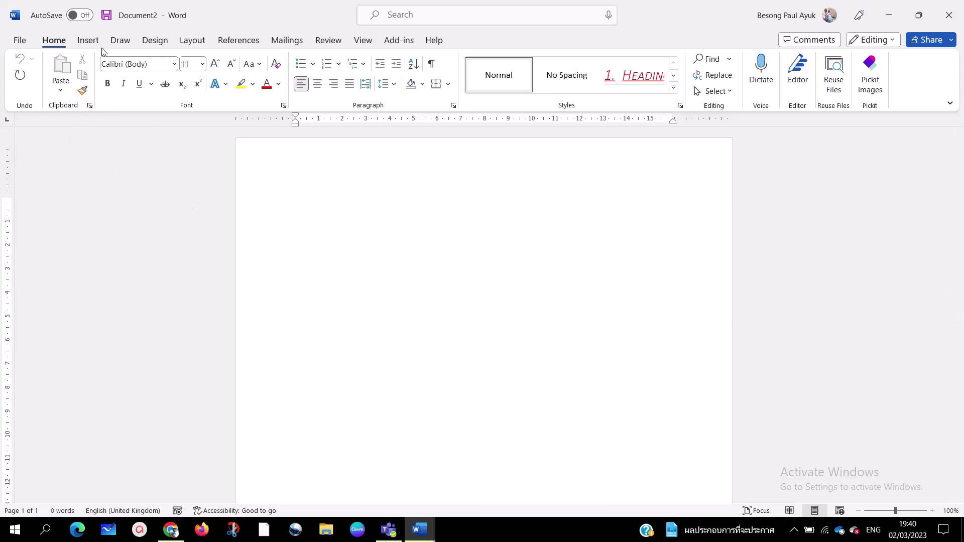
Step: Open the Page Border tab of Borders and Shading from the Design tab
{"action": "left_click", "coordinate": [160, 40]}
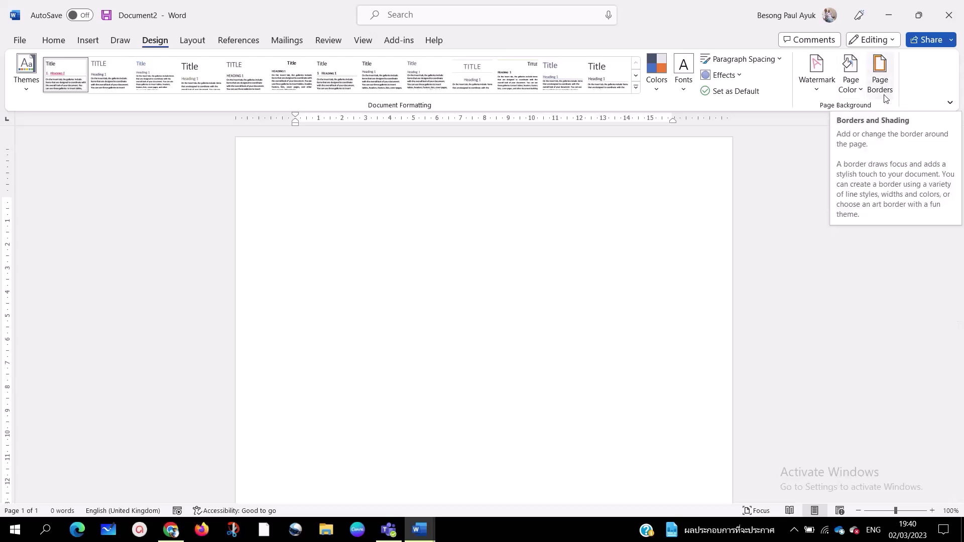
{"action": "left_click", "coordinate": [882, 68]}
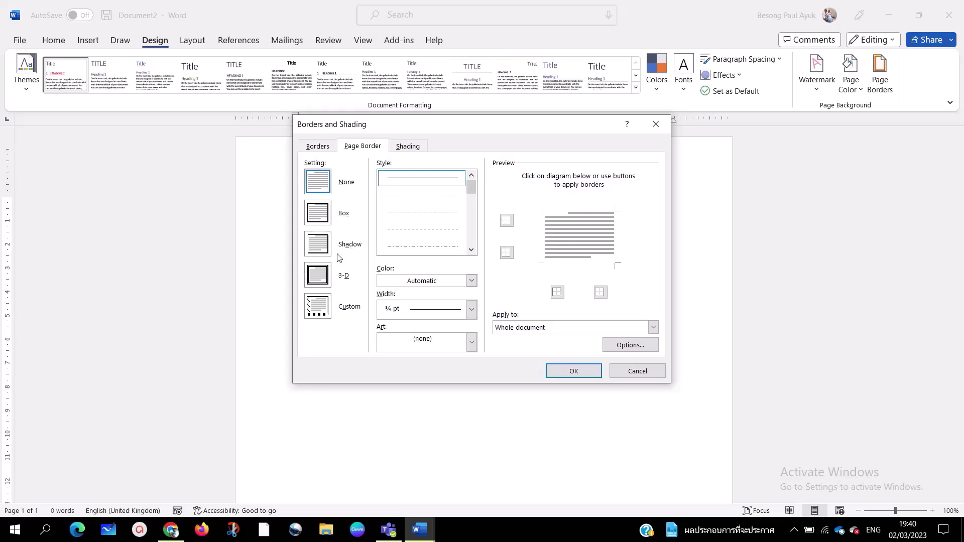
Step: Choose the 3-D border setting with a thick double-line style
{"action": "left_click", "coordinate": [317, 280]}
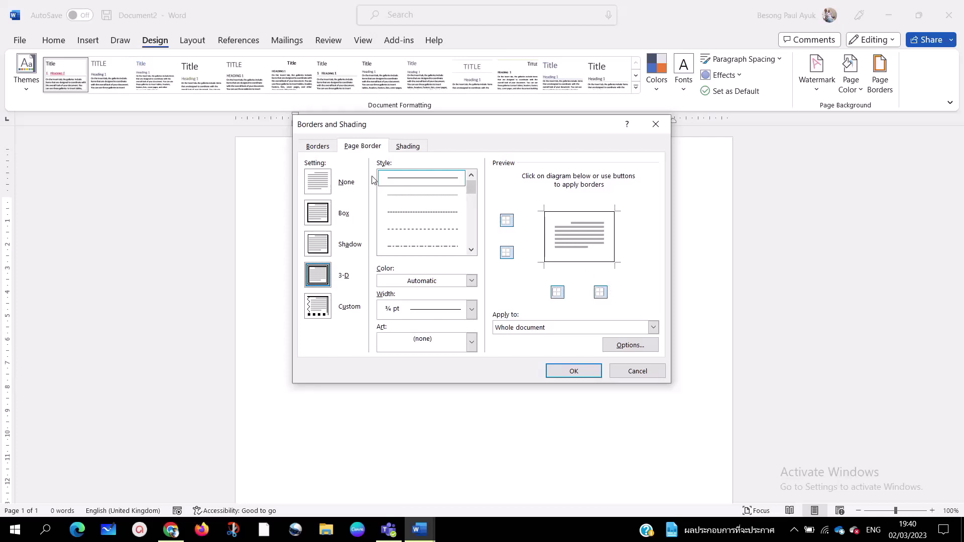
{"action": "mouse_move", "coordinate": [472, 186]}
{"action": "left_mouse_down"}
{"action": "mouse_move", "coordinate": [474, 230]}
{"action": "mouse_move", "coordinate": [441, 234]}
{"action": "mouse_move", "coordinate": [469, 222]}
{"action": "mouse_move", "coordinate": [468, 208]}
{"action": "left_mouse_up"}
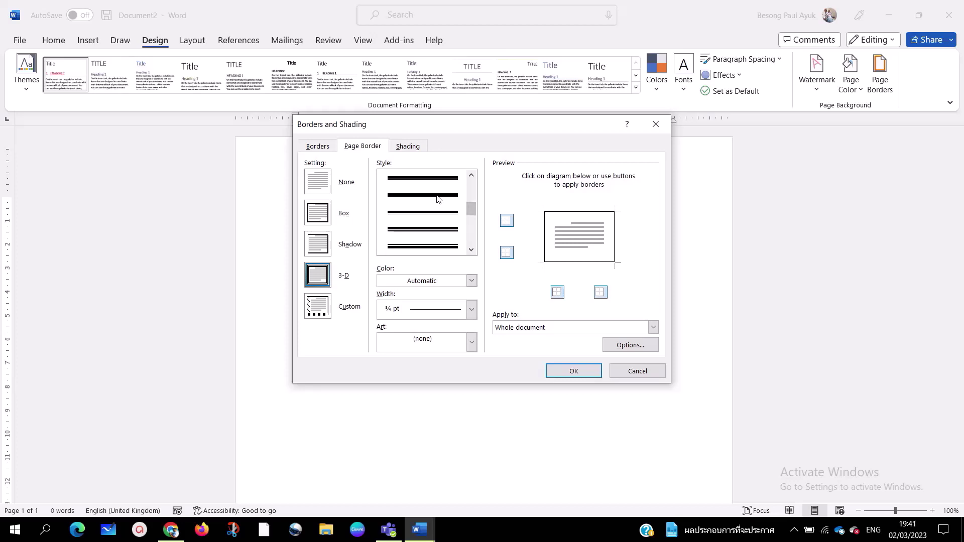
{"action": "left_click", "coordinate": [435, 214]}
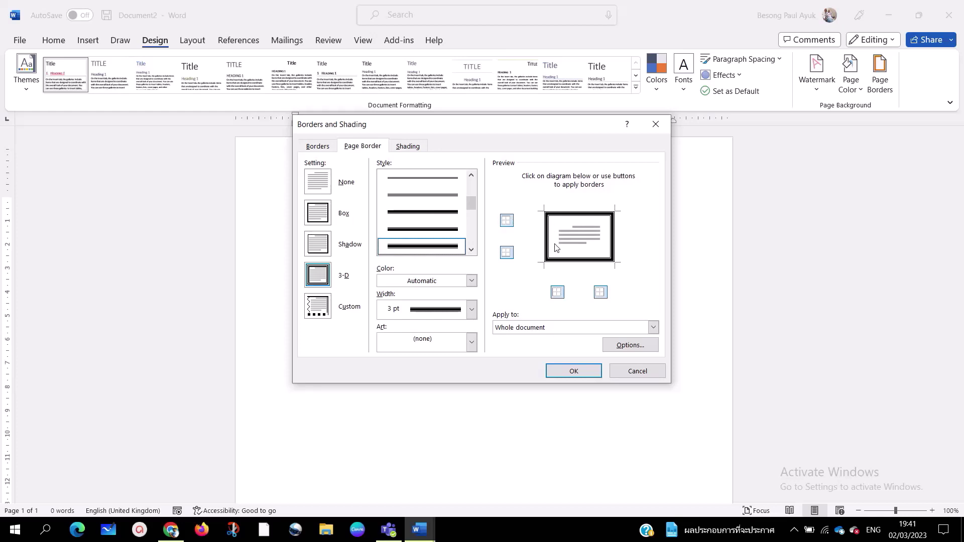
Step: Remove all four preview edges, then restore top, bottom, left and right for a Custom 3 pt border
{"action": "left_click", "coordinate": [508, 223]}
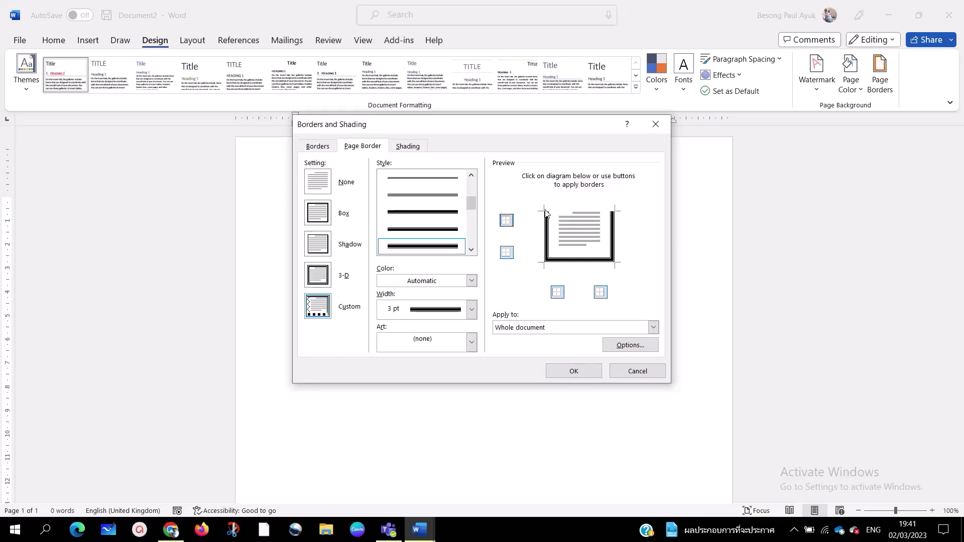
{"action": "left_click", "coordinate": [506, 253]}
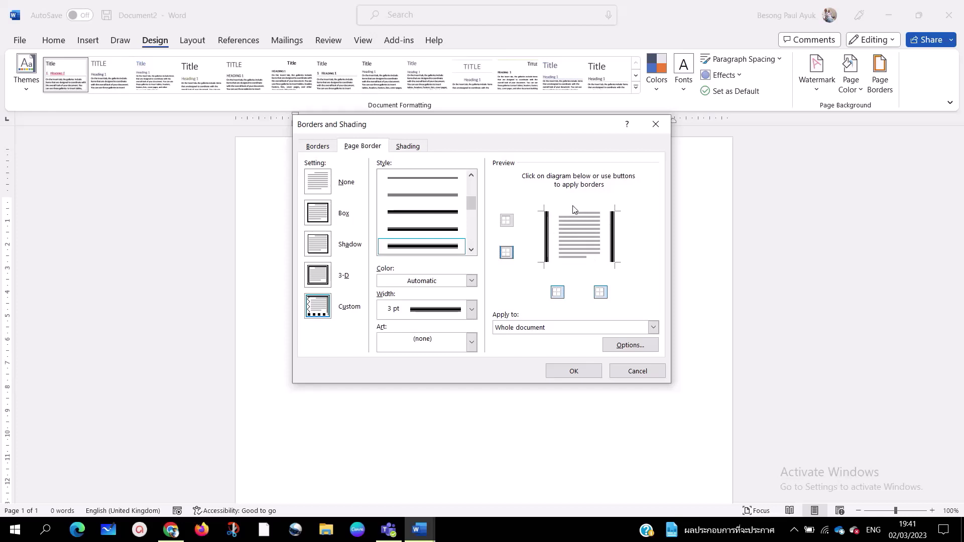
{"action": "left_click", "coordinate": [559, 294]}
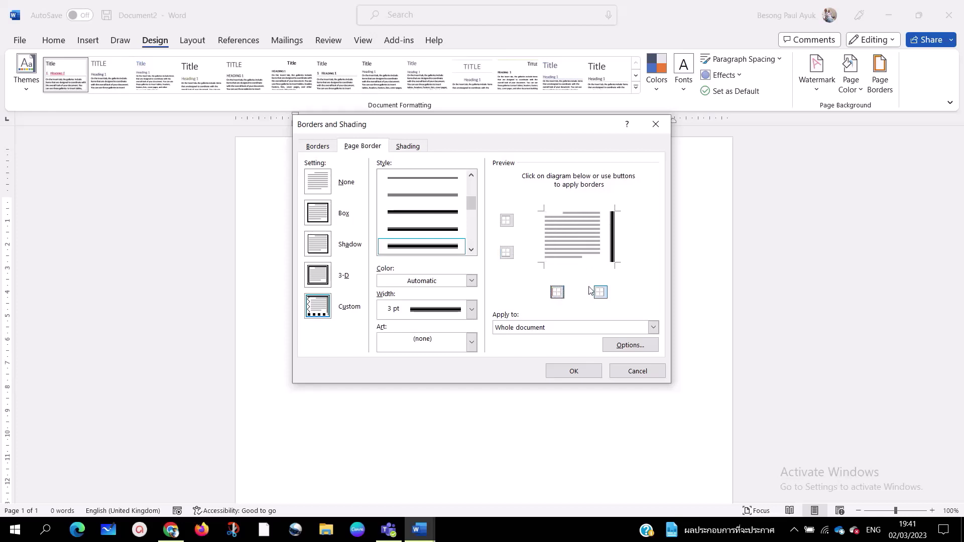
{"action": "left_click", "coordinate": [605, 295]}
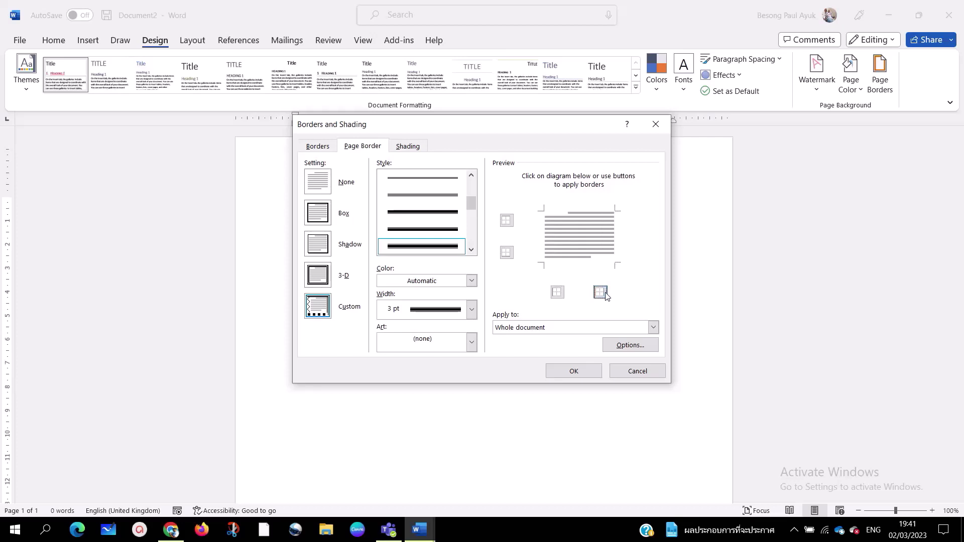
{"action": "left_click", "coordinate": [507, 222]}
{"action": "left_click", "coordinate": [509, 253]}
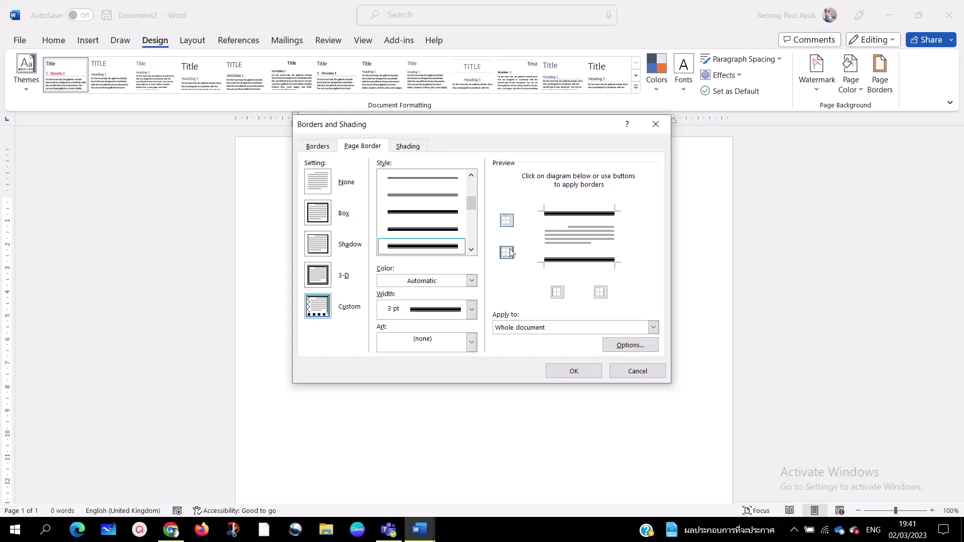
{"action": "left_click", "coordinate": [558, 293]}
{"action": "left_click", "coordinate": [602, 293]}
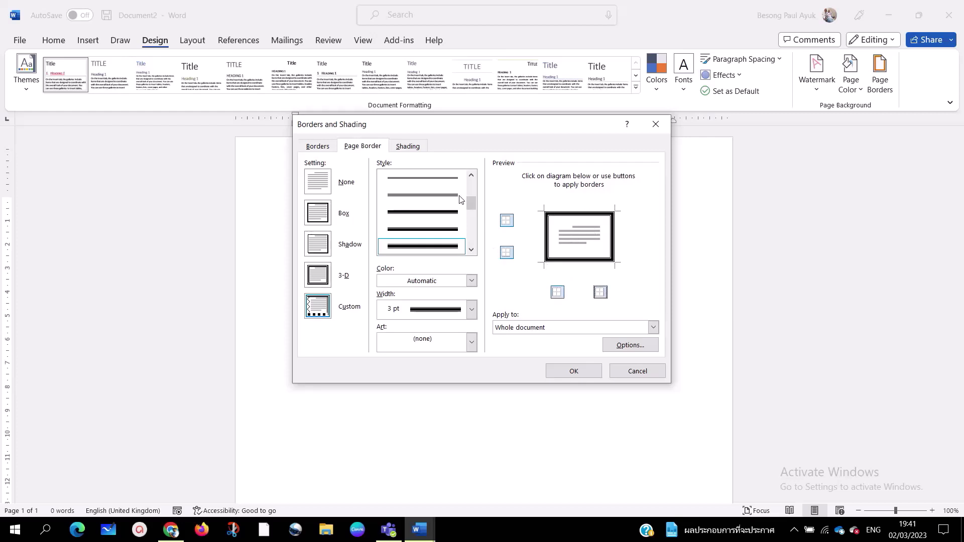
Step: Make the border green after trying orange, then switch to the red apple art border at 31 pt
{"action": "left_click", "coordinate": [471, 282]}
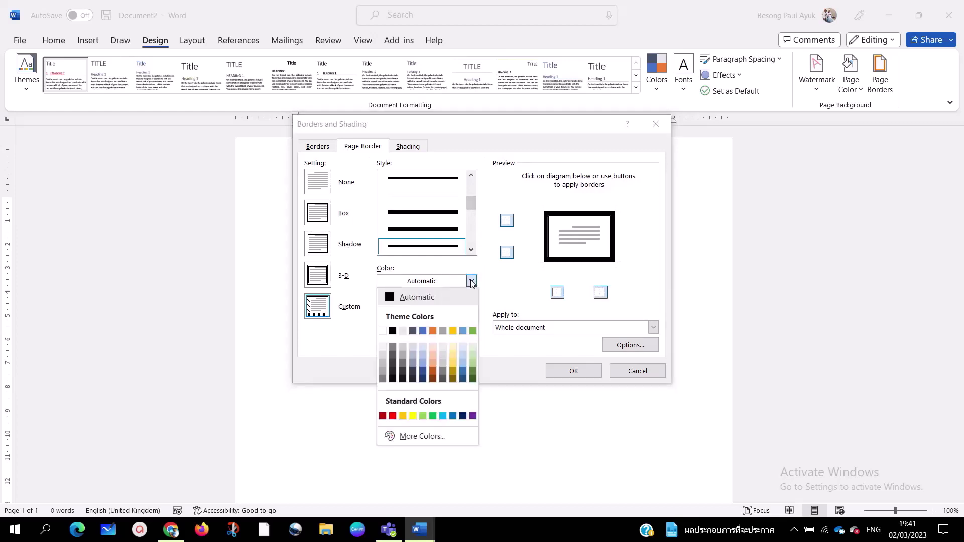
{"action": "left_click", "coordinate": [433, 331]}
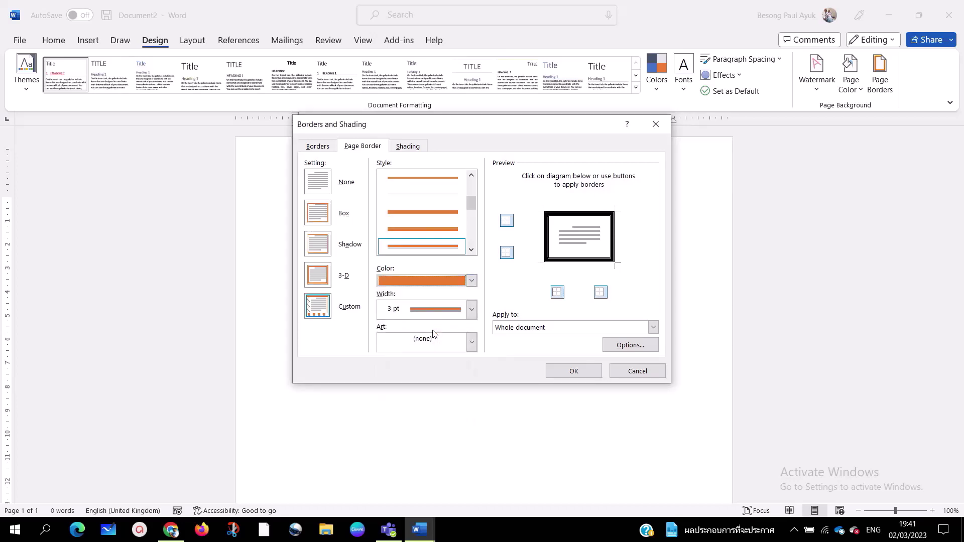
{"action": "left_click", "coordinate": [471, 281]}
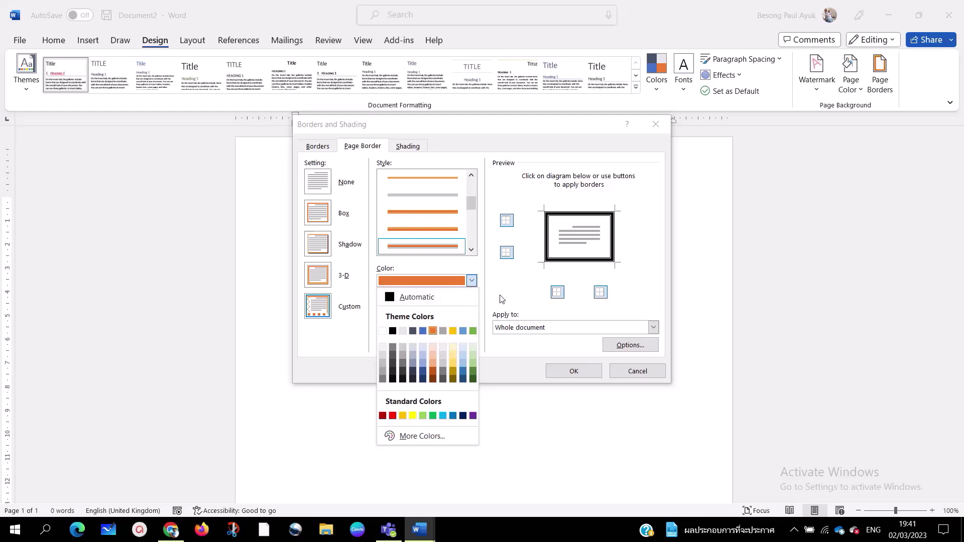
{"action": "left_click", "coordinate": [473, 331]}
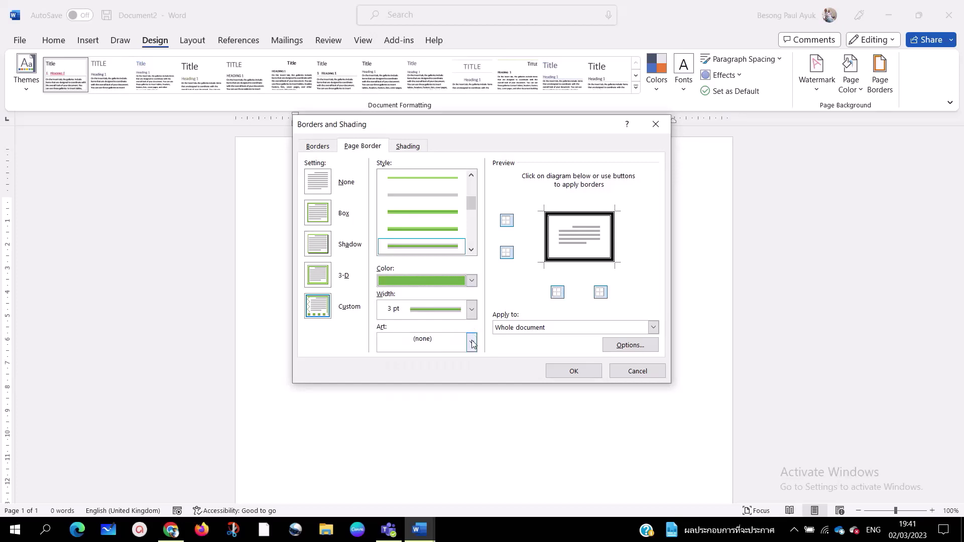
{"action": "left_click", "coordinate": [472, 342]}
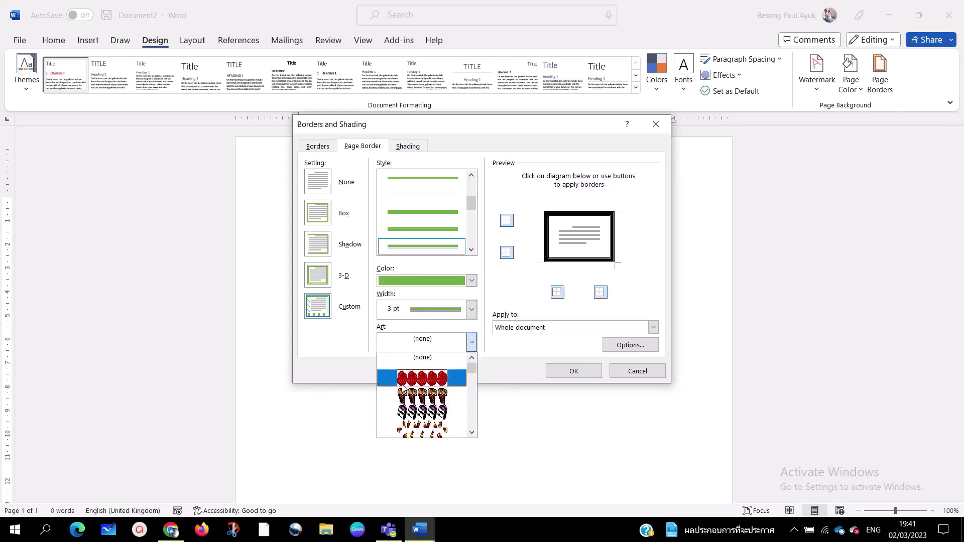
{"action": "left_click", "coordinate": [433, 379]}
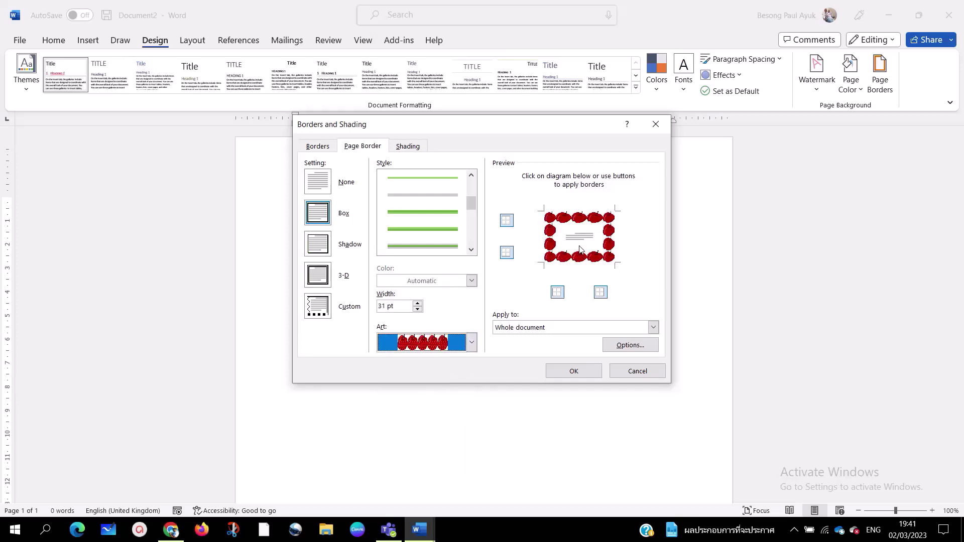
Step: Try the cone art, then the purple cake-slice art border at 31 pt, closing the art list unchanged
{"action": "left_click", "coordinate": [471, 343]}
{"action": "left_click", "coordinate": [431, 396]}
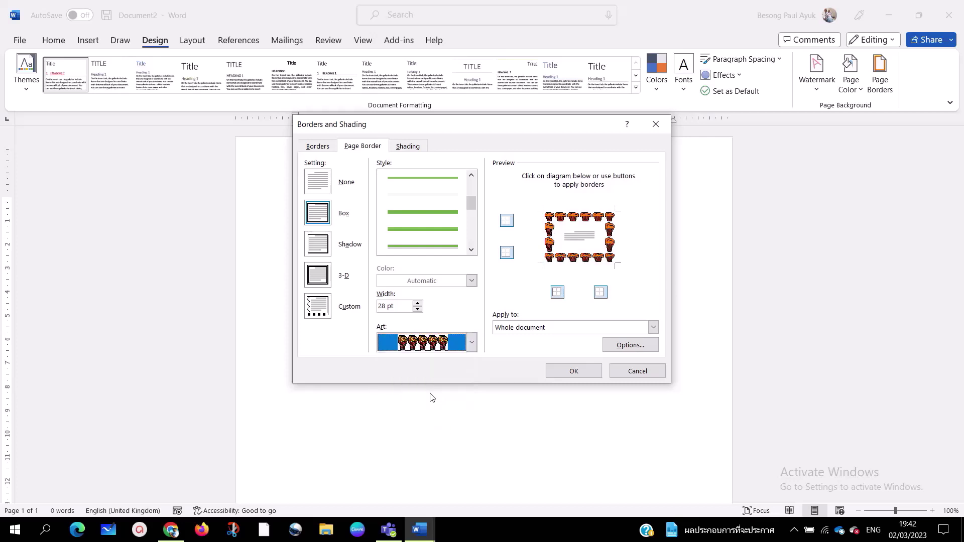
{"action": "left_click", "coordinate": [472, 342]}
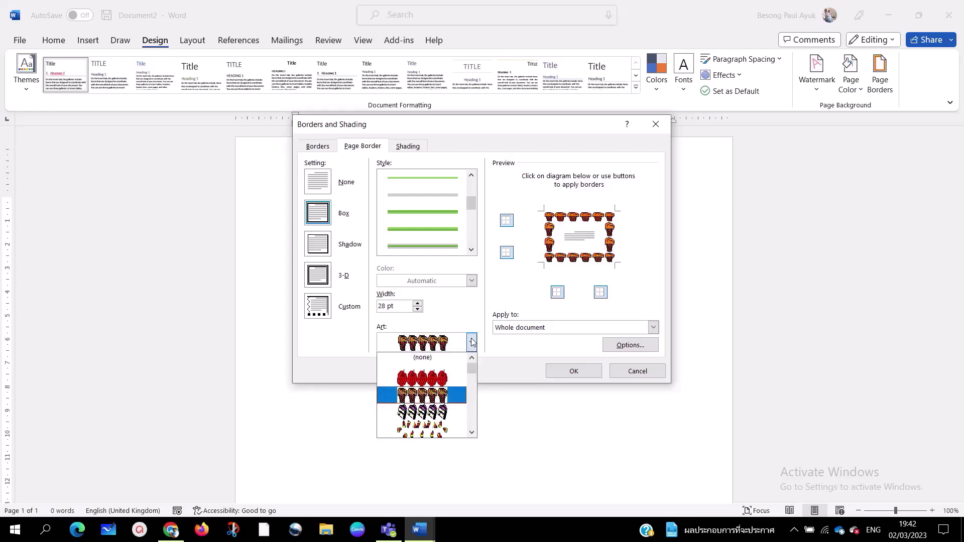
{"action": "left_click", "coordinate": [434, 413]}
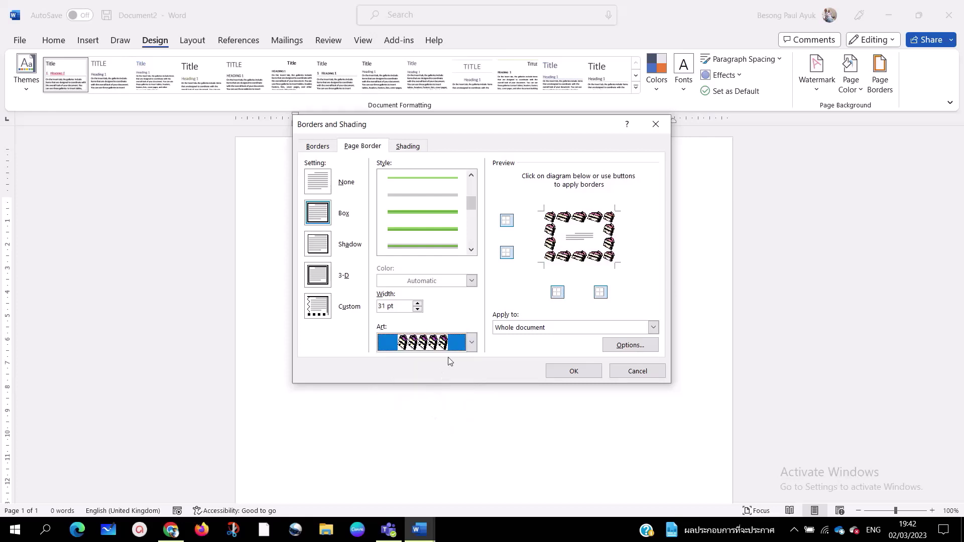
{"action": "left_click", "coordinate": [470, 342]}
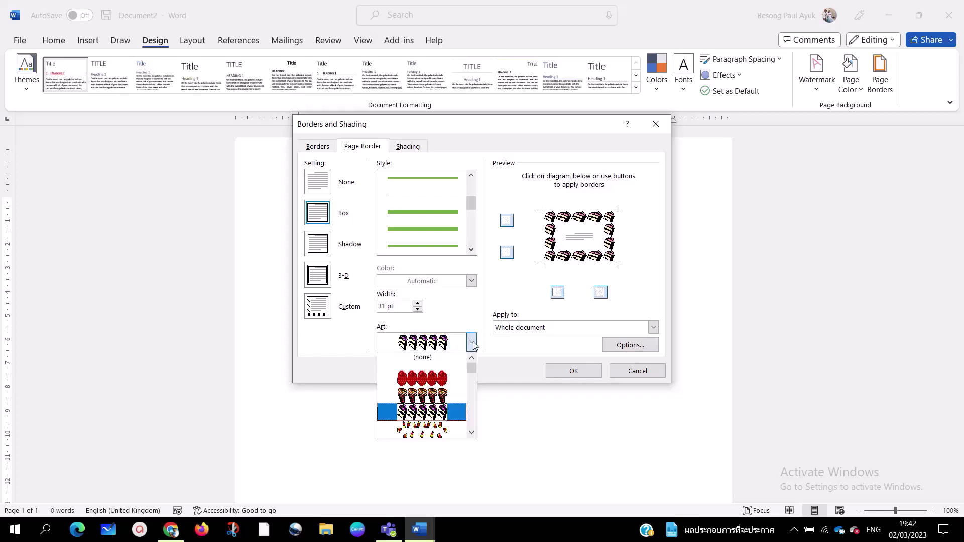
{"action": "left_click", "coordinate": [474, 279]}
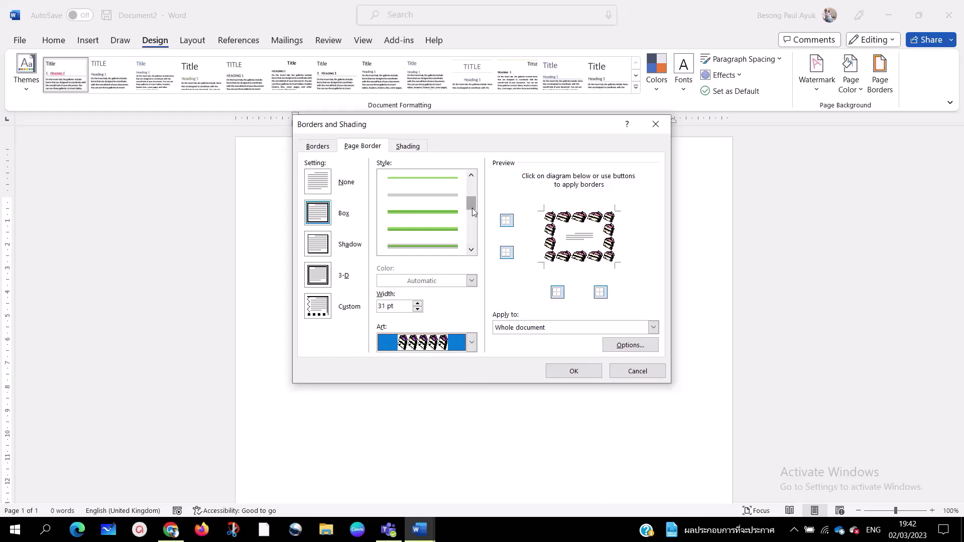
Step: Return to a plain green line border, keep Apply to: Whole document, and confirm with OK
{"action": "left_click", "coordinate": [445, 230]}
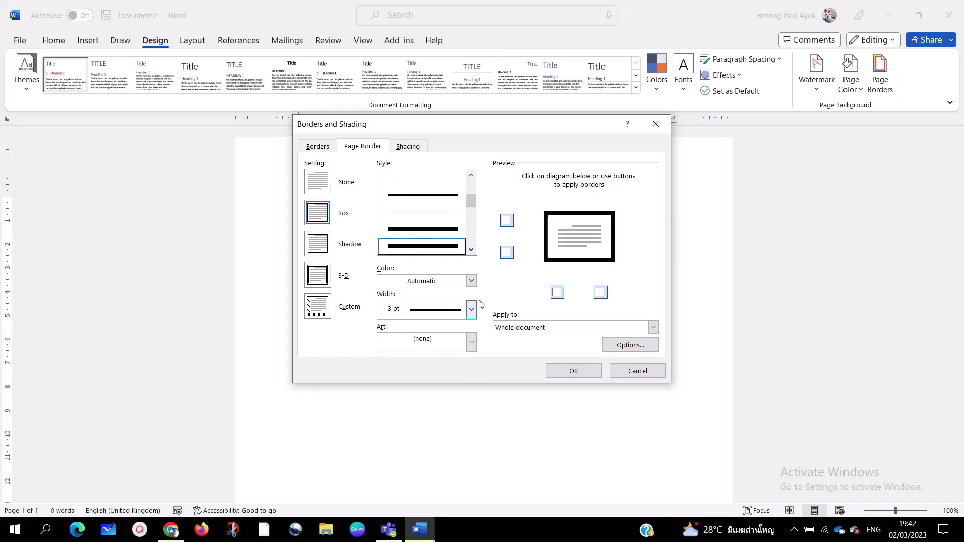
{"action": "left_click", "coordinate": [471, 281]}
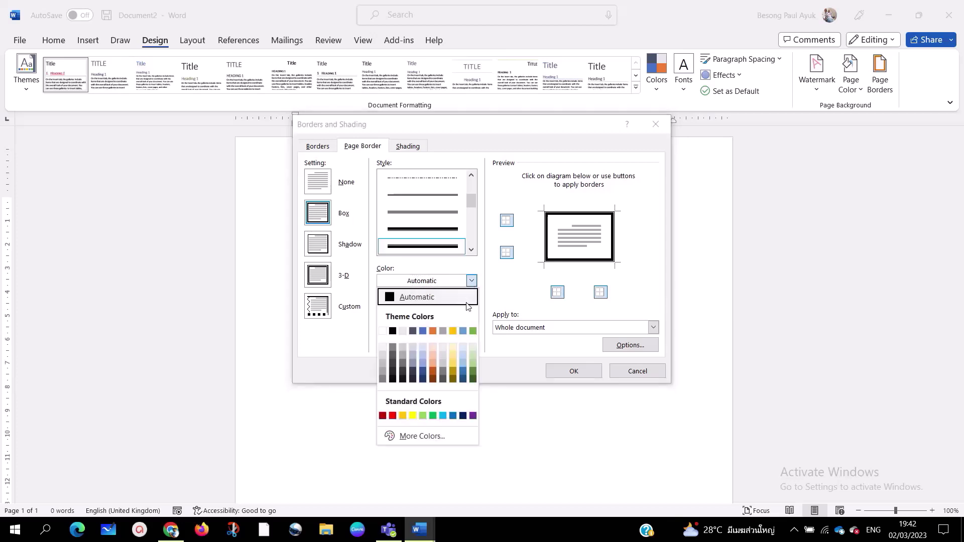
{"action": "left_click", "coordinate": [474, 330]}
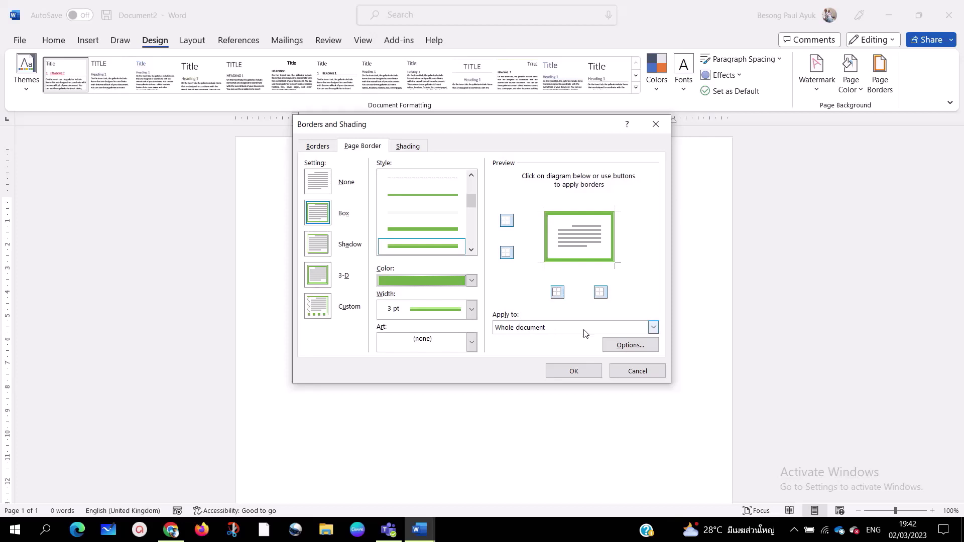
{"action": "left_click", "coordinate": [652, 329]}
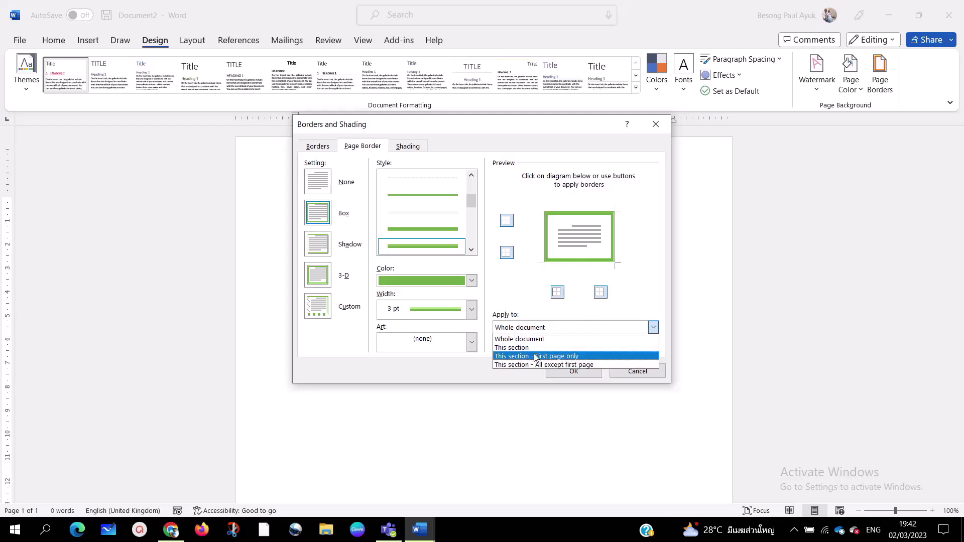
{"action": "left_click", "coordinate": [527, 340]}
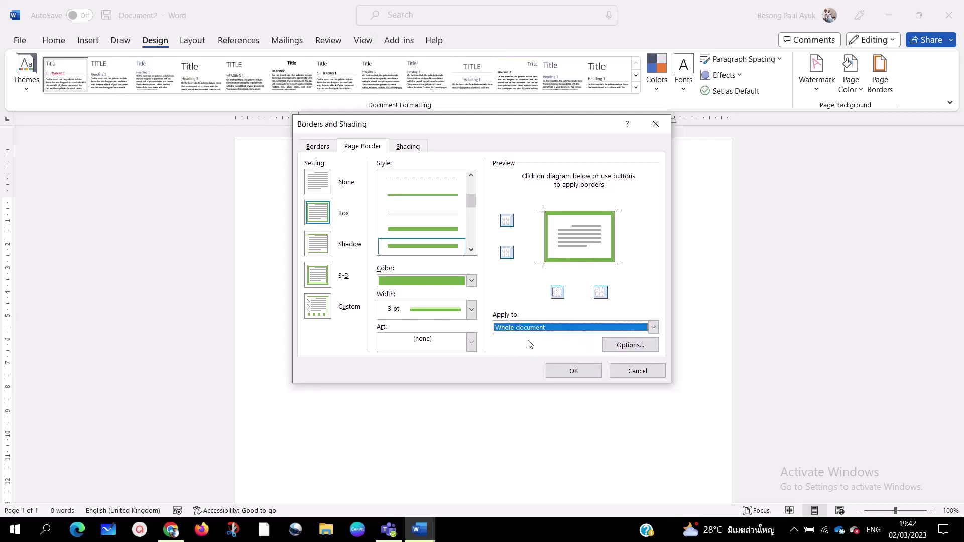
{"action": "left_click", "coordinate": [572, 370]}
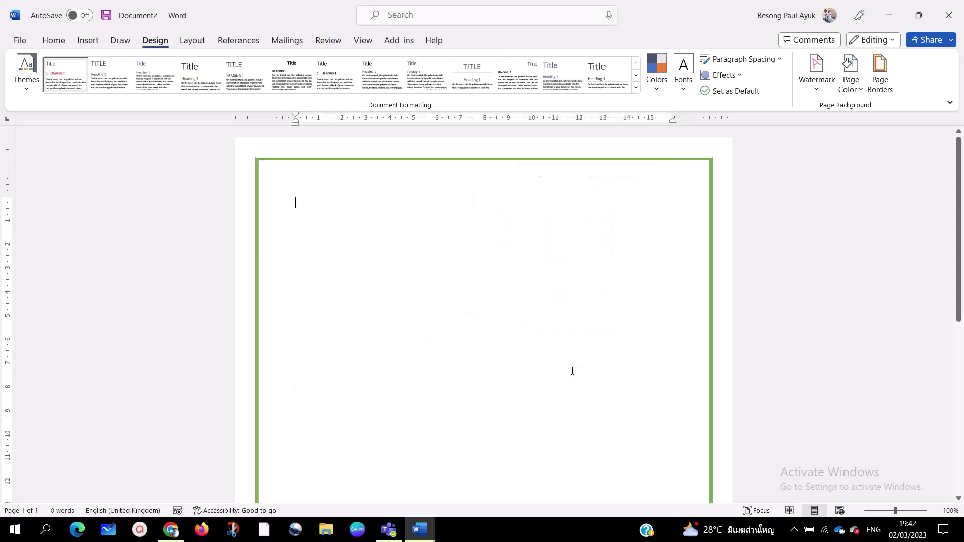
Step: Scroll the page to inspect the green 3 pt border, then show the hidden system tray icons
{"action": "scroll", "coordinate": [589, 302], "scroll_direction": "down", "scroll_amount": 6}
{"action": "scroll", "coordinate": [587, 312], "scroll_direction": "up", "scroll_amount": 4}
{"action": "scroll", "coordinate": [587, 313], "scroll_direction": "up", "scroll_amount": 4}
{"action": "scroll", "coordinate": [587, 312], "scroll_direction": "down", "scroll_amount": 5}
{"action": "scroll", "coordinate": [586, 311], "scroll_direction": "up", "scroll_amount": 5}
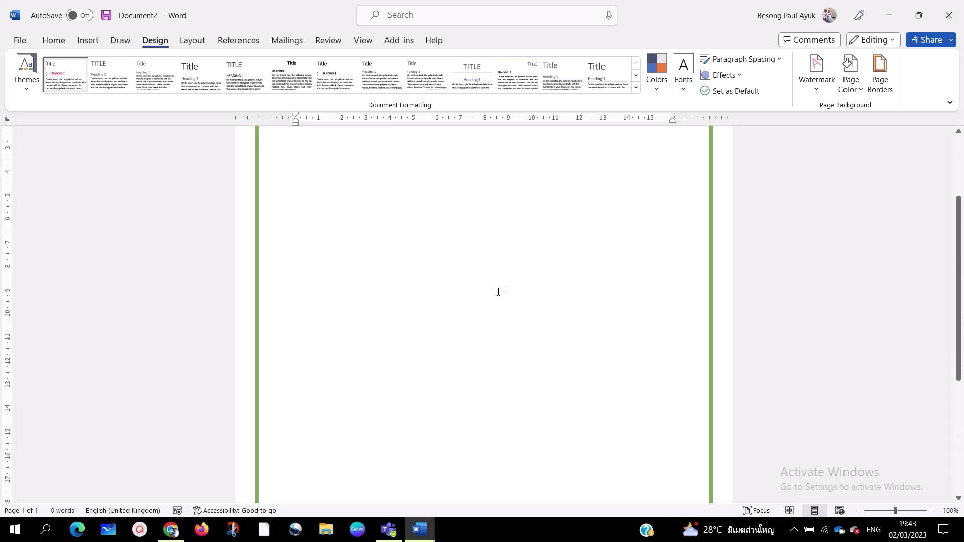
{"action": "scroll", "coordinate": [494, 292], "scroll_direction": "up", "scroll_amount": 1}
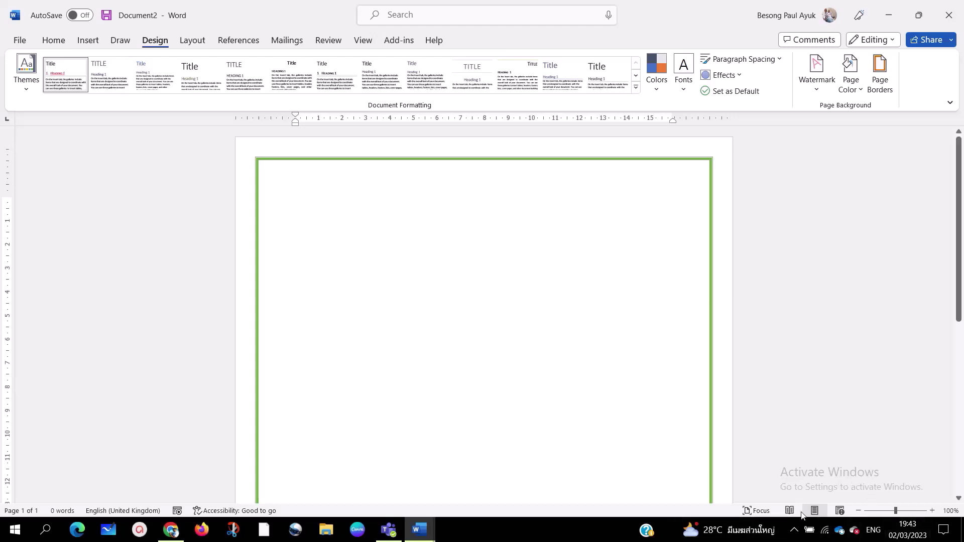
{"action": "left_click", "coordinate": [795, 530]}
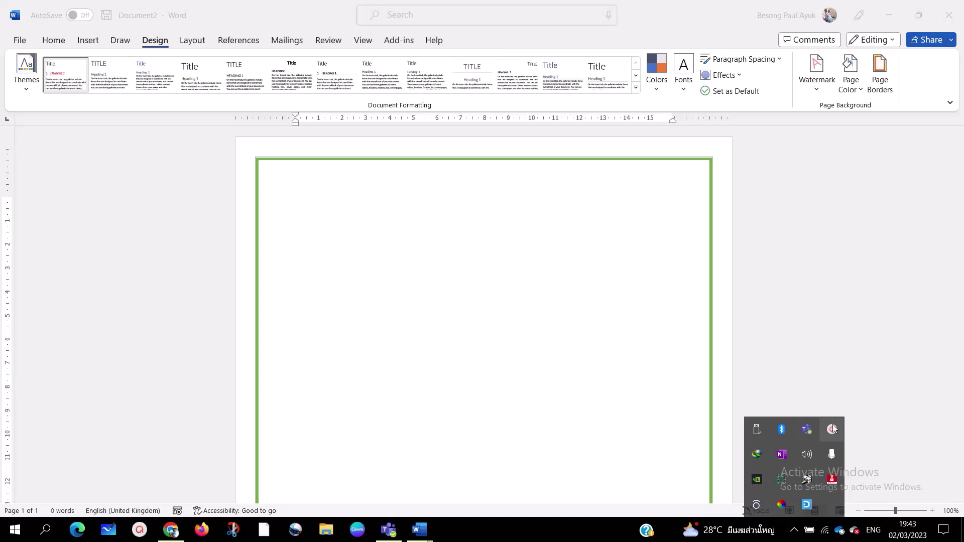